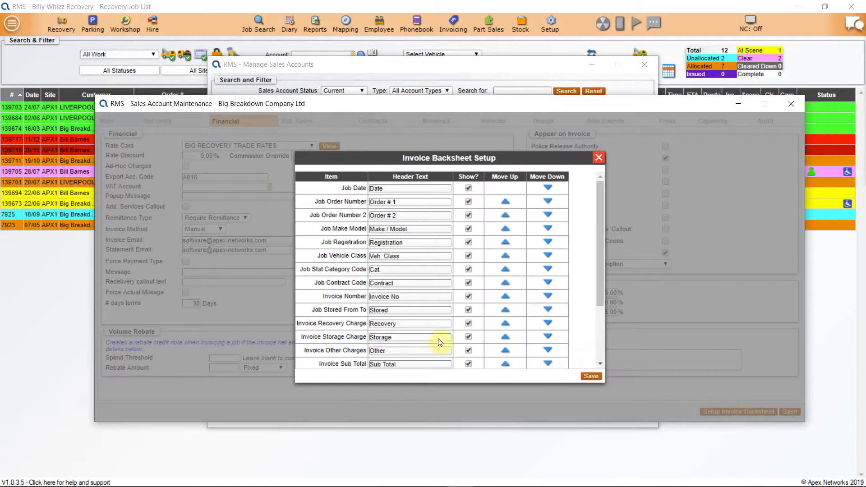
Move the Job Vehicle Class row one place down in the invoice backsheet layout.
{"action": "left_click", "coordinate": [548, 257]}
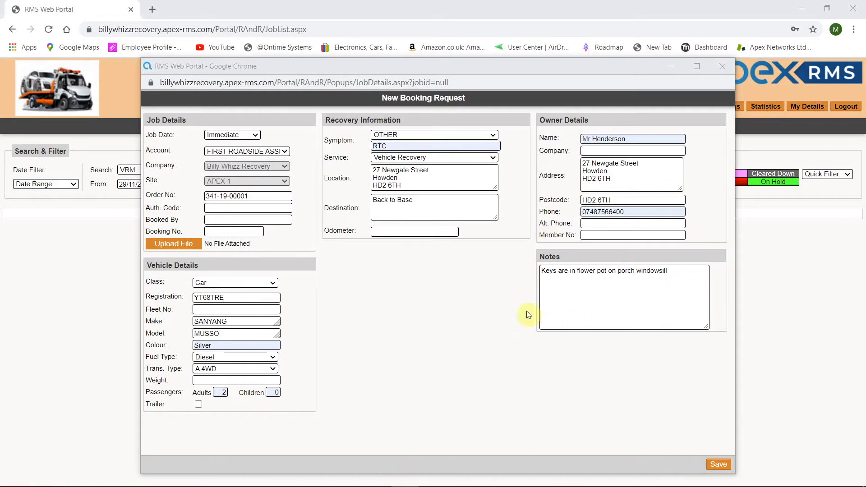
Select all the content on the New Booking Request page.
{"action": "key", "text": "ctrl+a"}
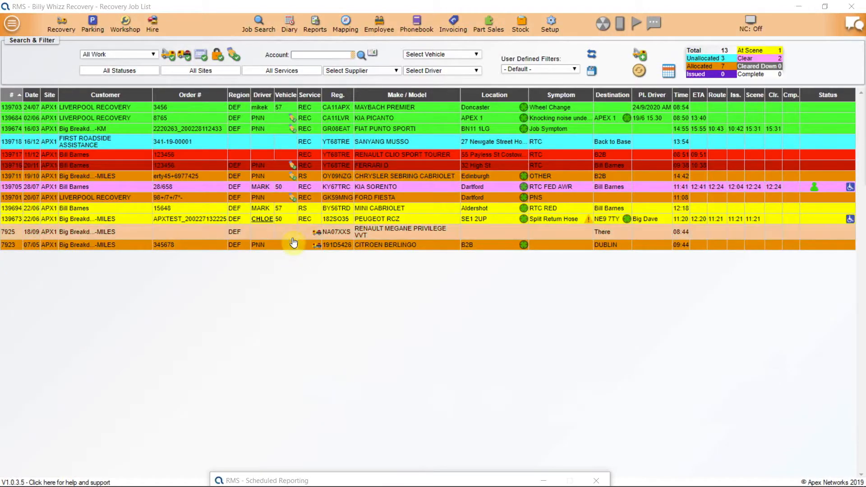
Open Scheduled Reports from the Reports menu and bring its window fully into view.
{"action": "left_click", "coordinate": [315, 23]}
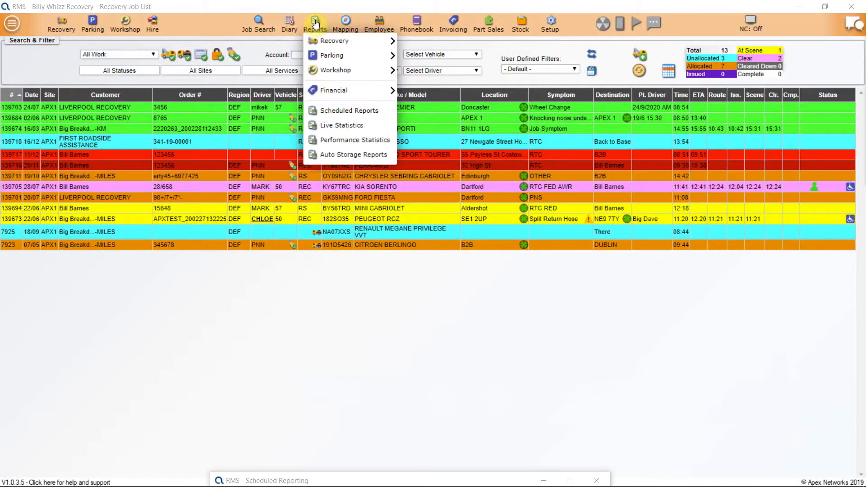
{"action": "left_click", "coordinate": [330, 110]}
{"action": "left_click_drag", "start_coordinate": [378, 482], "coordinate": [389, 23]}
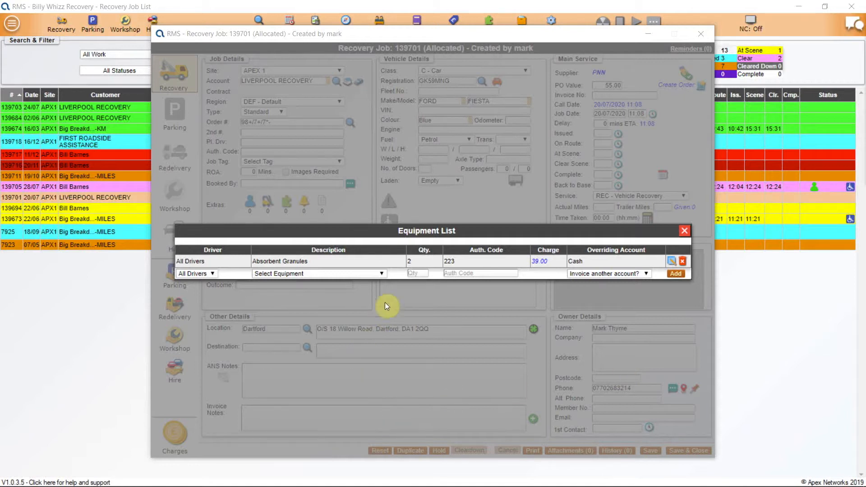
List the equipment available to add to job 139701, then bring up the Setup menu.
{"action": "left_click", "coordinate": [381, 274]}
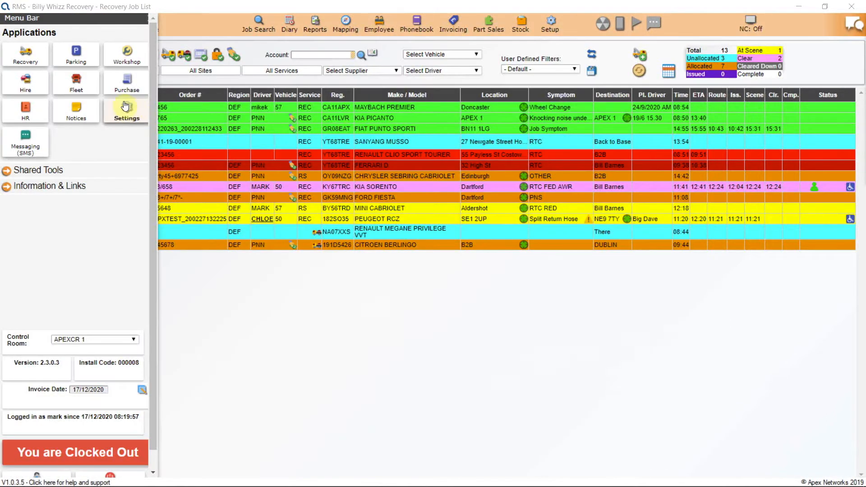
{"action": "left_click", "coordinate": [125, 107]}
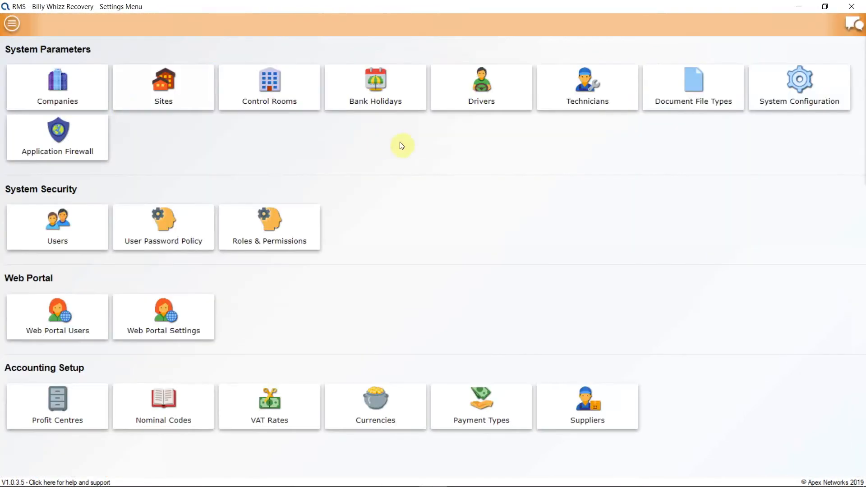
Search system configuration for 'equipment' and set ShowSpecialEquipmentForCurrentRateCardOnly to False.
{"action": "left_click", "coordinate": [779, 90]}
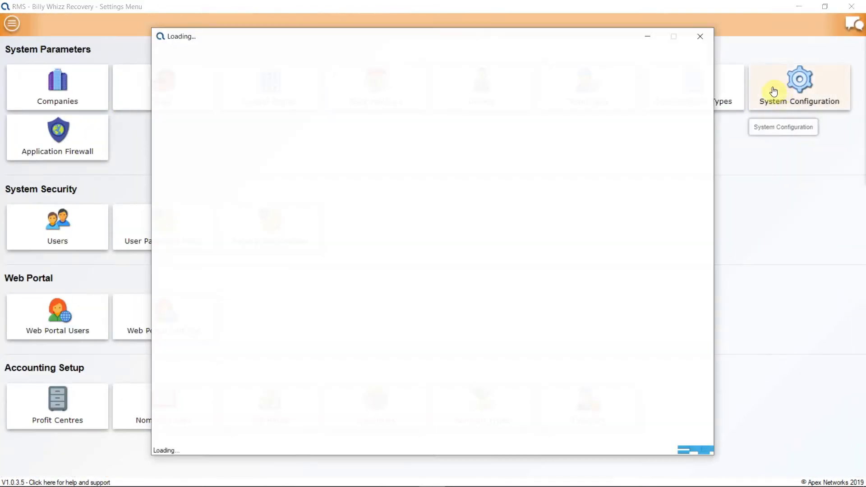
{"action": "type", "text": "equipment"}
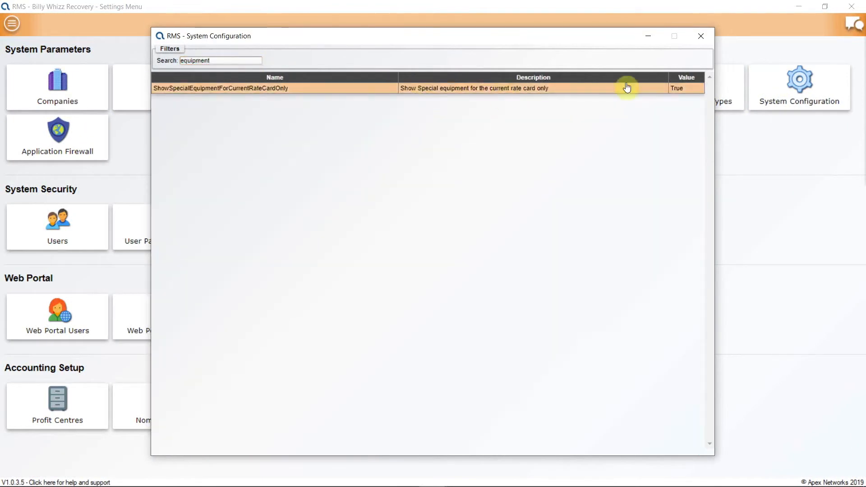
{"action": "double_click", "coordinate": [644, 90]}
{"action": "left_click", "coordinate": [345, 258]}
{"action": "left_click", "coordinate": [352, 275]}
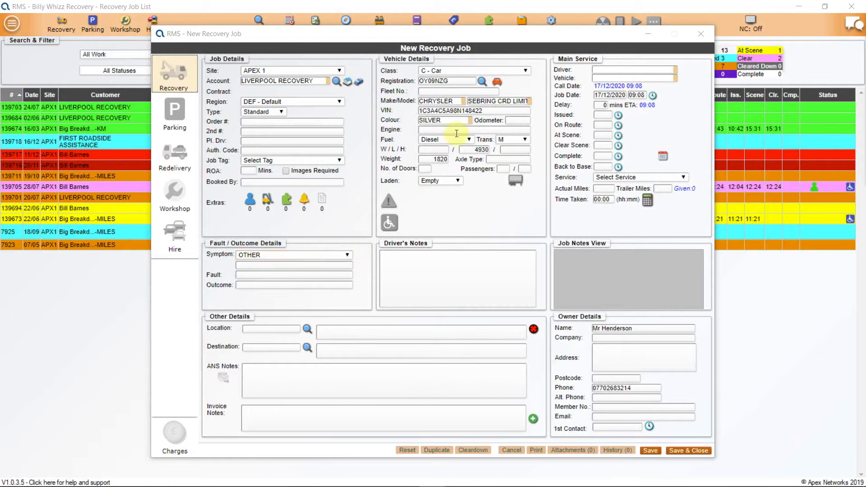
Run a vehicle check on the Sebring's registration, then bring up the PDA Message List.
{"action": "left_click", "coordinate": [498, 83]}
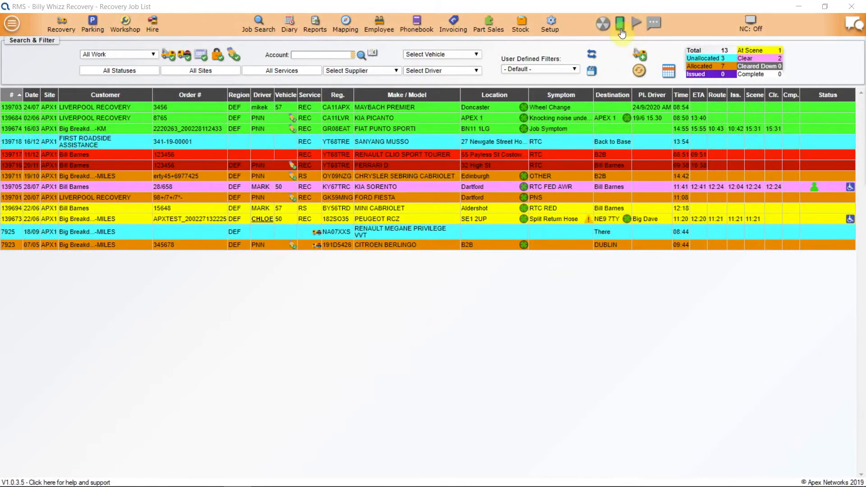
{"action": "left_click", "coordinate": [620, 28]}
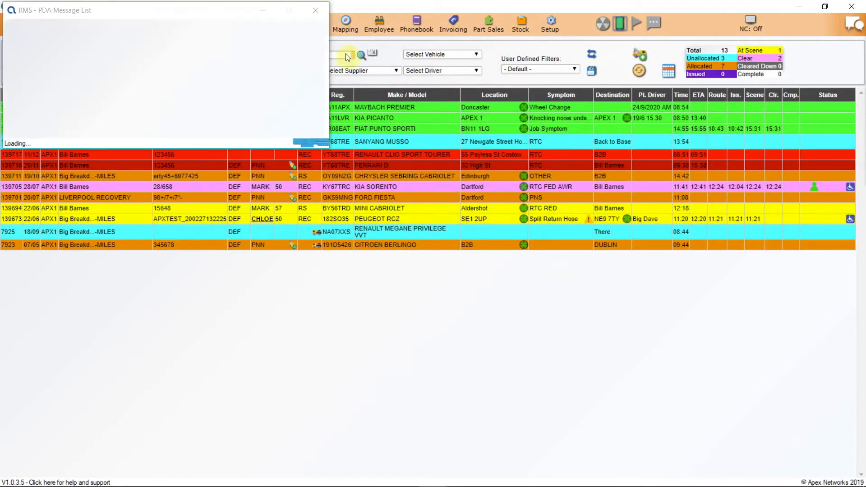
Read the driver's clock-out message from the PDA Message List, then close it.
{"action": "double_click", "coordinate": [193, 36]}
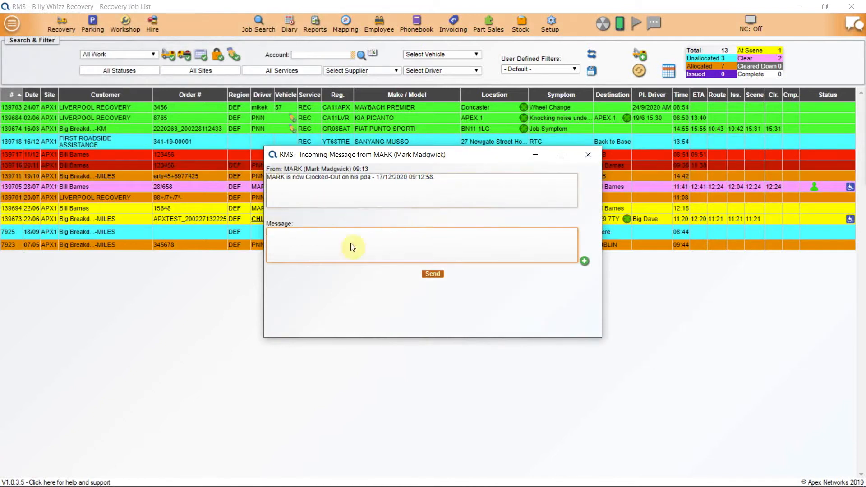
{"action": "left_click", "coordinate": [589, 154]}
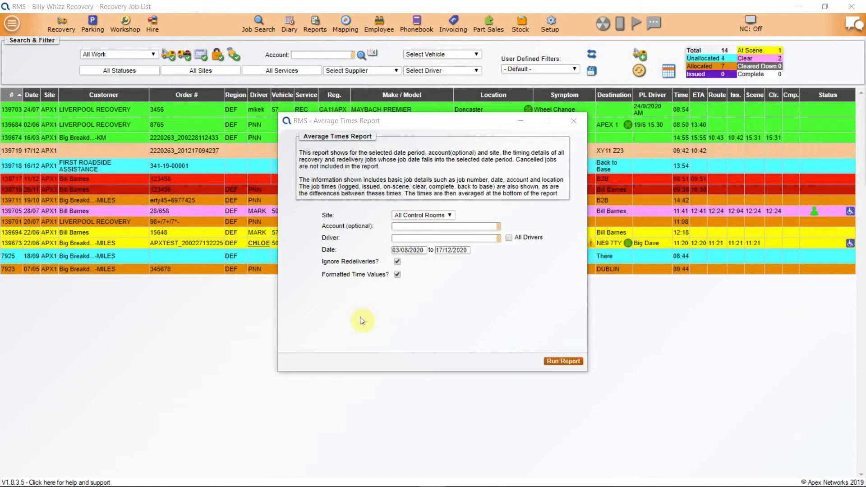
Enter a driver starting with 'M' for Average Times, then view and close Driver Revenue By Site.
{"action": "left_click", "coordinate": [416, 238]}
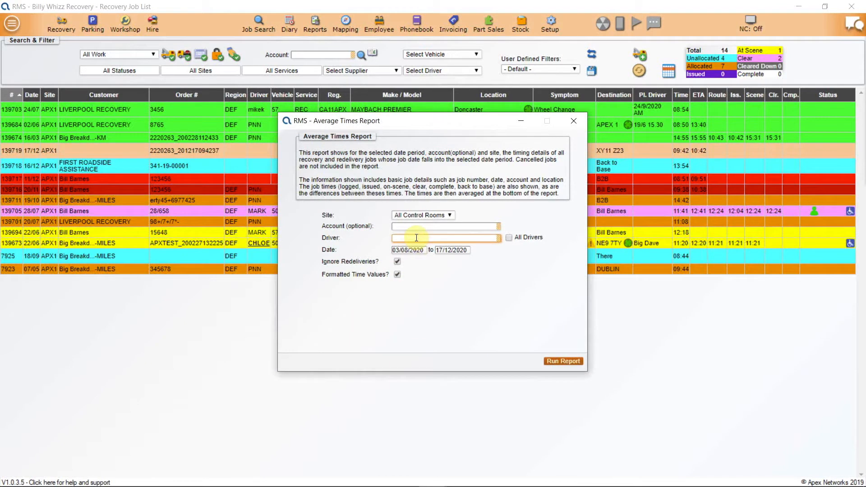
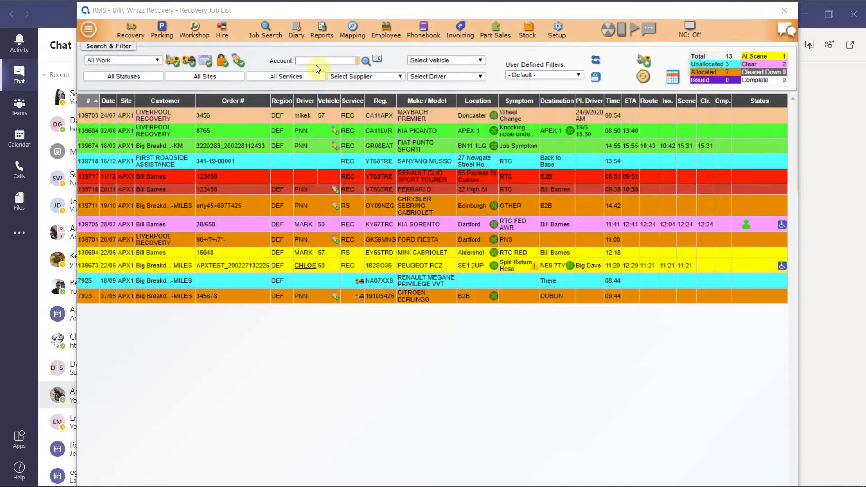
{"action": "left_click", "coordinate": [321, 31]}
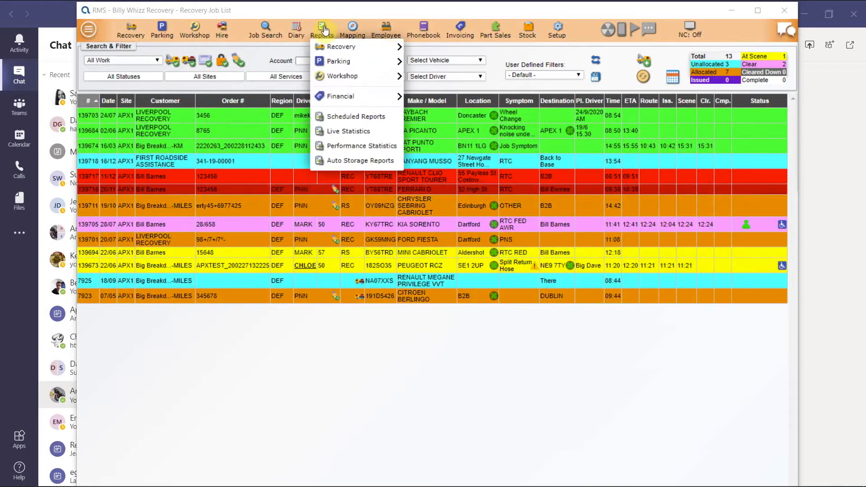
{"action": "mouse_move", "coordinate": [338, 96]}
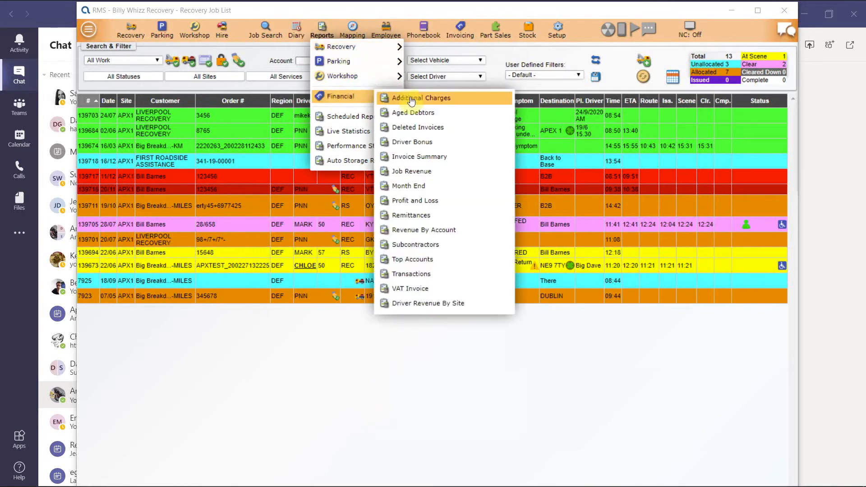
{"action": "left_click", "coordinate": [408, 304]}
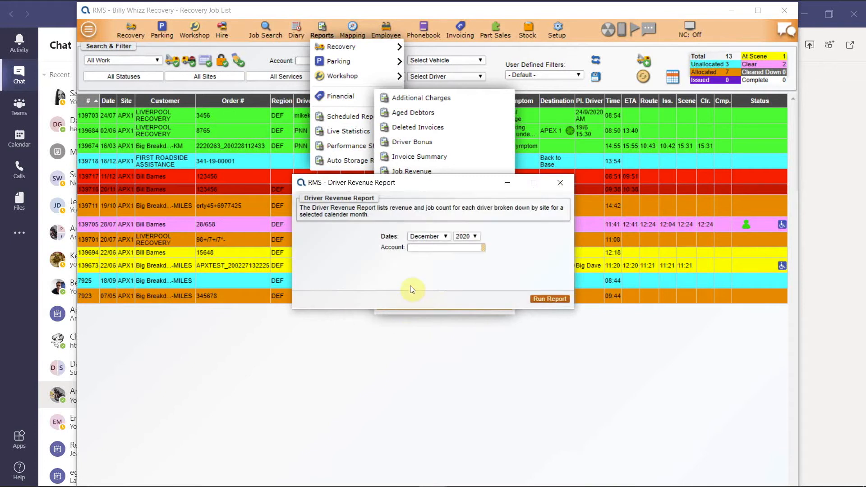
{"action": "left_click", "coordinate": [559, 185]}
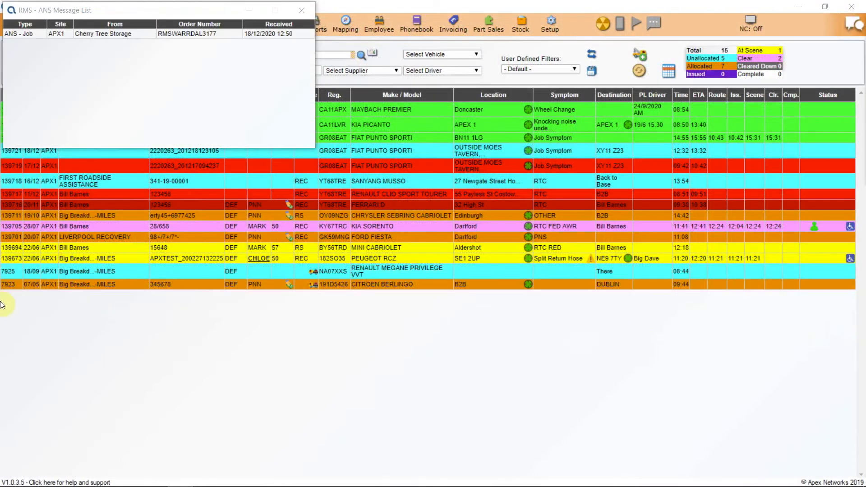
Open the Cherry Tree Storage ANS job and check available resources near its location.
{"action": "double_click", "coordinate": [109, 35]}
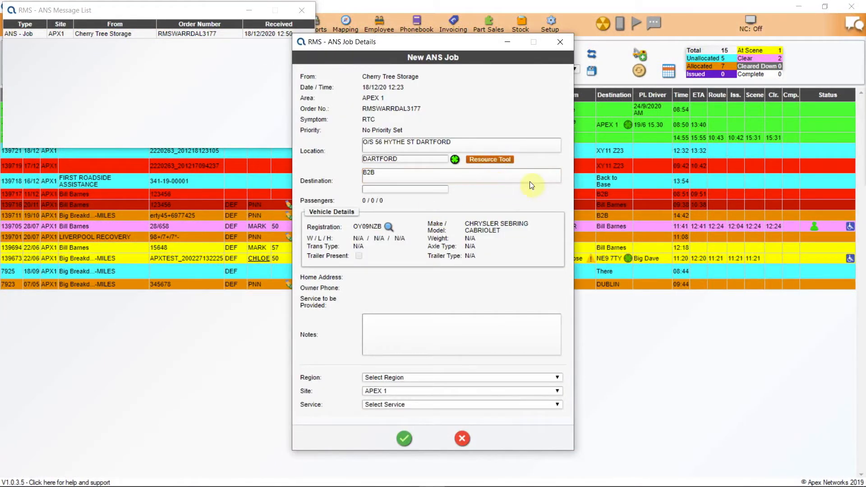
{"action": "left_click", "coordinate": [495, 161]}
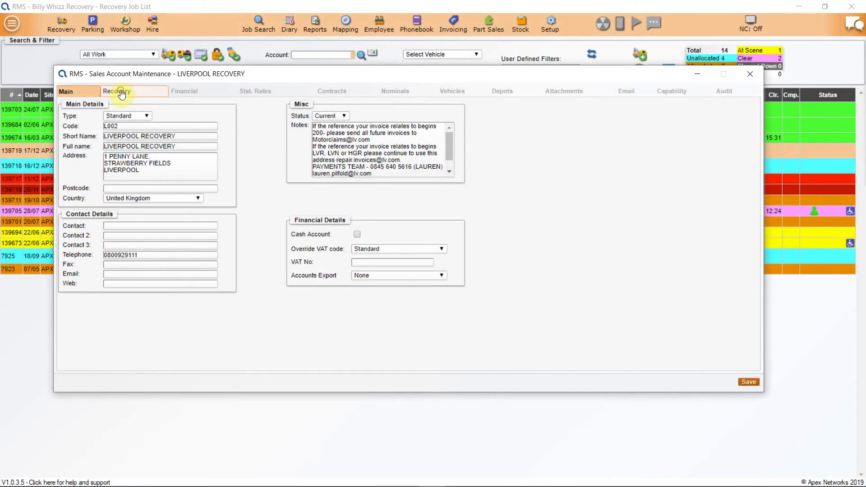
Show the LIVERPOOL RECOVERY account's Recovery settings and list its ANS Job Acceptance options.
{"action": "left_click", "coordinate": [120, 91]}
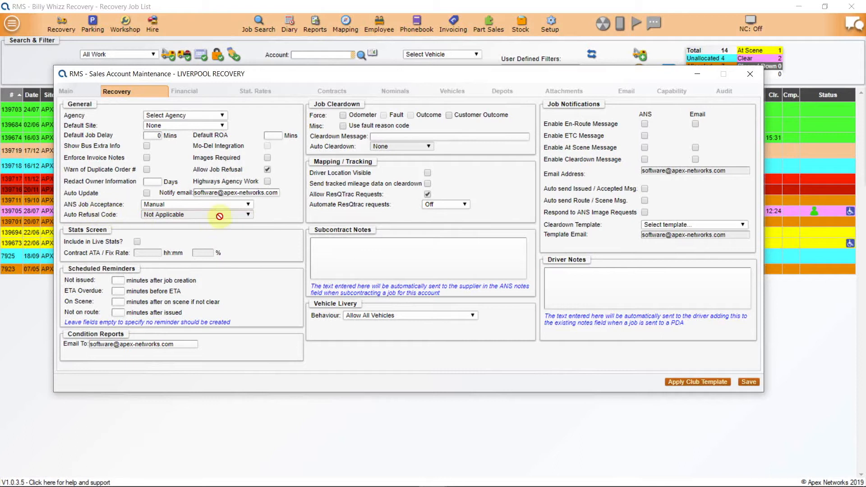
{"action": "left_click", "coordinate": [245, 204]}
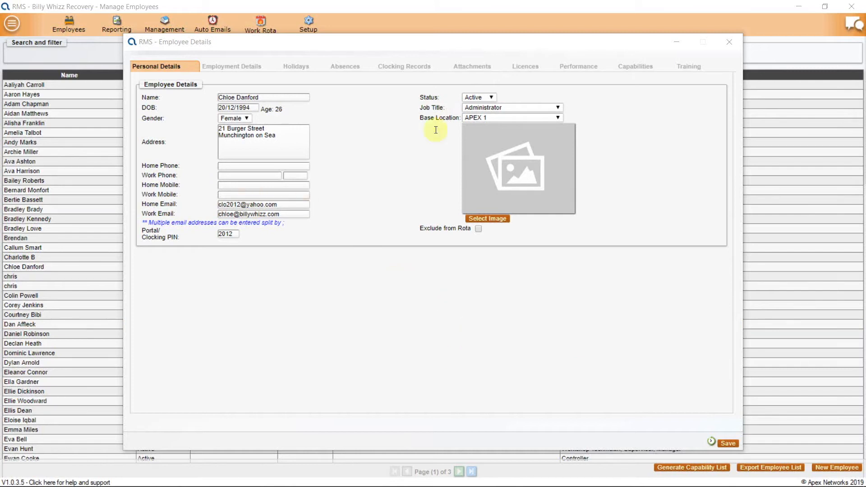
Review the employee's training items, then edit the Core Modules training pack from Training Packs setup.
{"action": "left_click", "coordinate": [689, 68]}
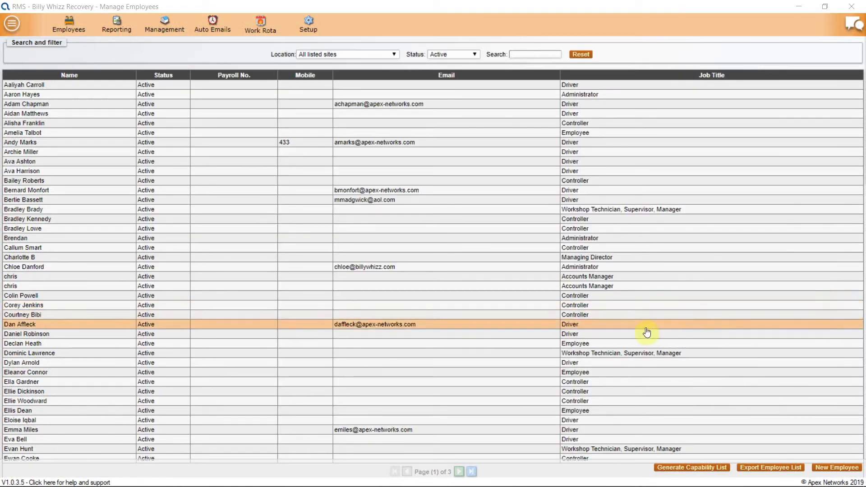
{"action": "left_click", "coordinate": [308, 23]}
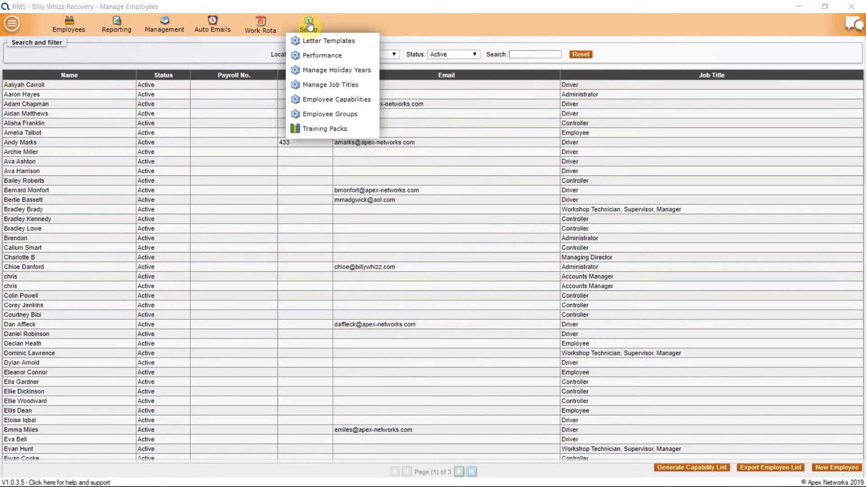
{"action": "left_click", "coordinate": [311, 131]}
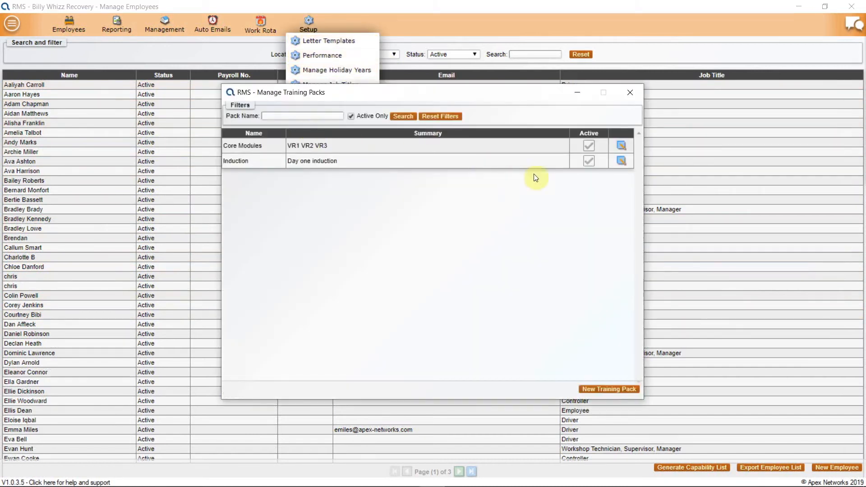
{"action": "left_click", "coordinate": [622, 145]}
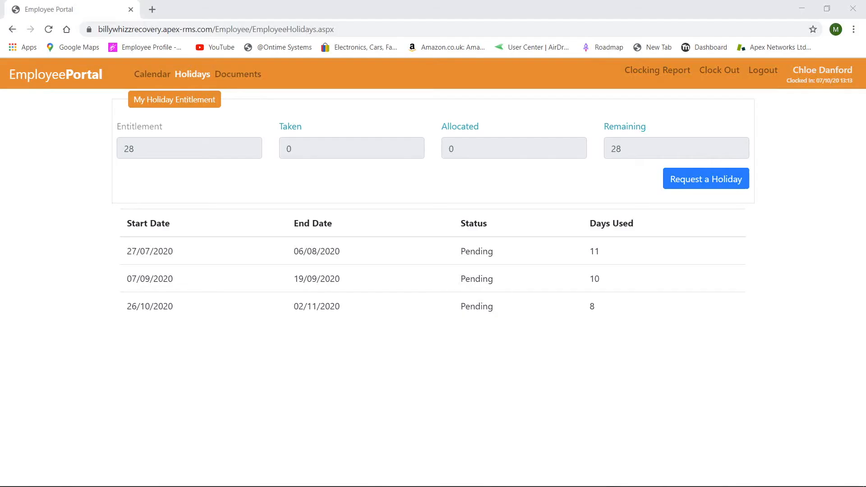
Request a holiday from 21/12/2020 to 25/12/2020, counting 3 days.
{"action": "left_click", "coordinate": [689, 179]}
{"action": "left_click", "coordinate": [350, 153]}
{"action": "left_click", "coordinate": [387, 152]}
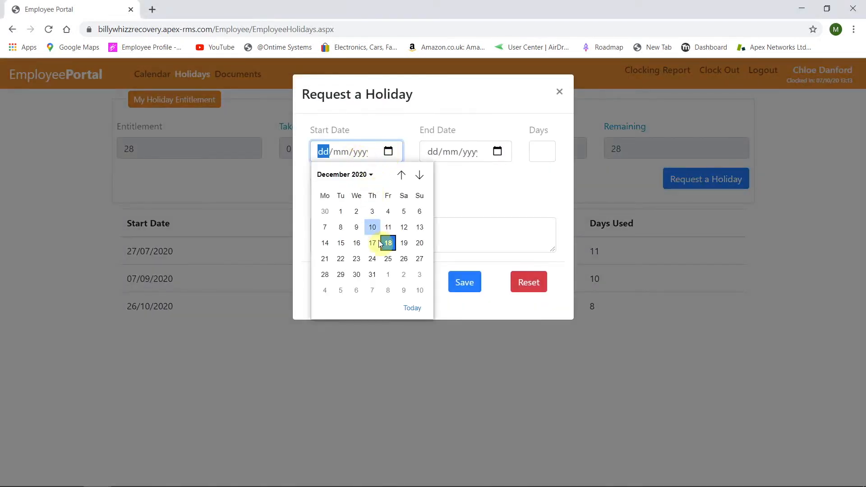
{"action": "left_click", "coordinate": [325, 259]}
{"action": "left_click", "coordinate": [497, 152]}
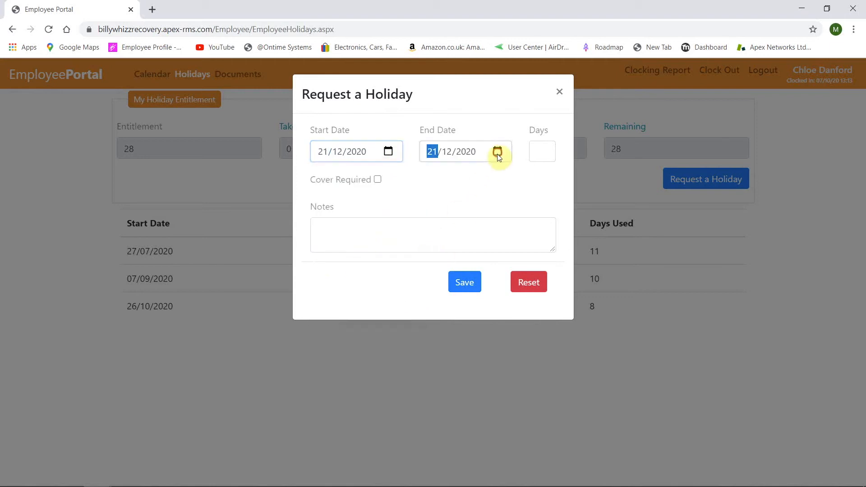
{"action": "left_click", "coordinate": [496, 260]}
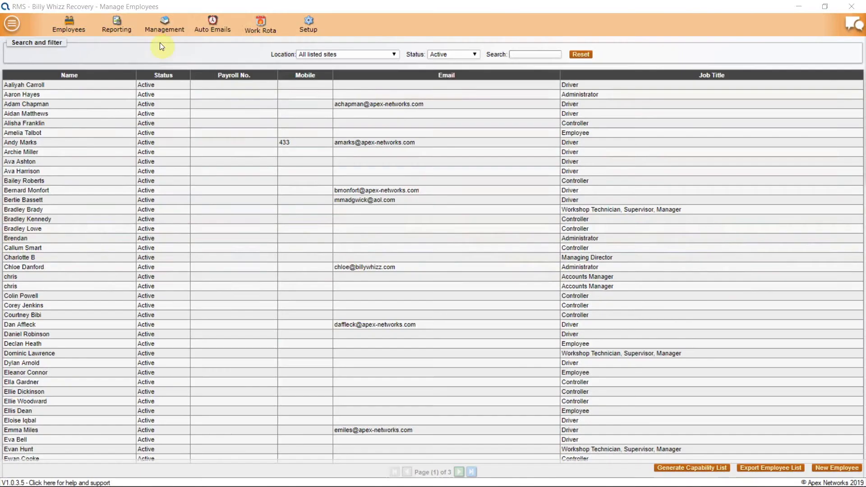
Show the Policies & Procedures documents from the Management menu.
{"action": "left_click", "coordinate": [169, 25]}
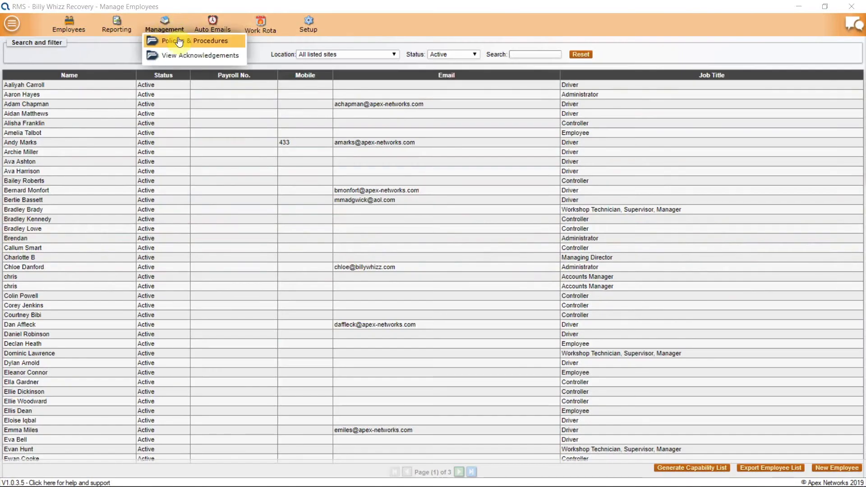
{"action": "left_click", "coordinate": [179, 41]}
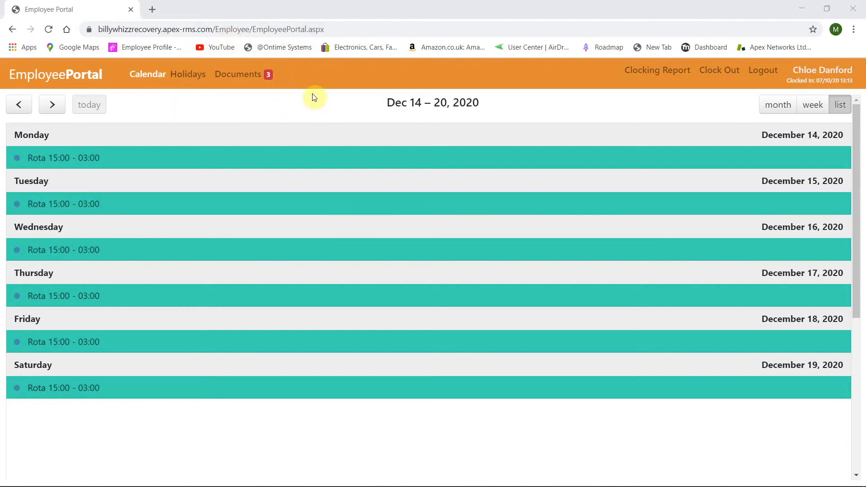
Review and save the Bullying doc policy, then view the rota calendar by week and as a list.
{"action": "left_click", "coordinate": [268, 77]}
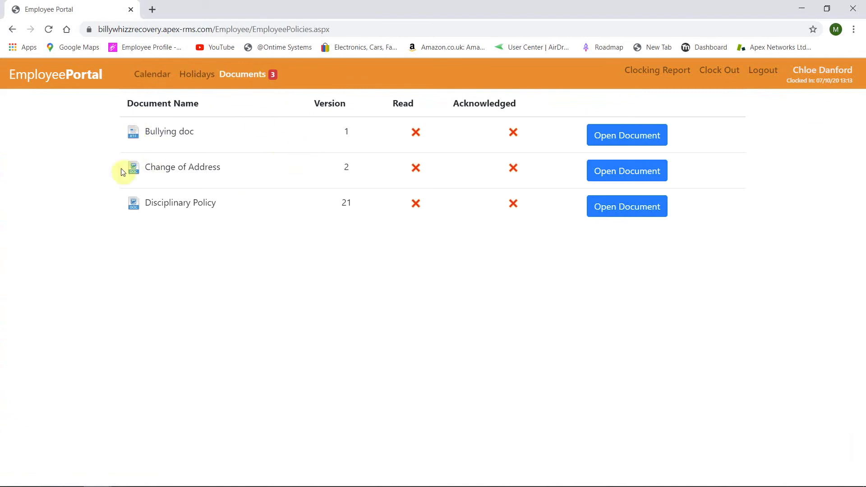
{"action": "left_click", "coordinate": [616, 135]}
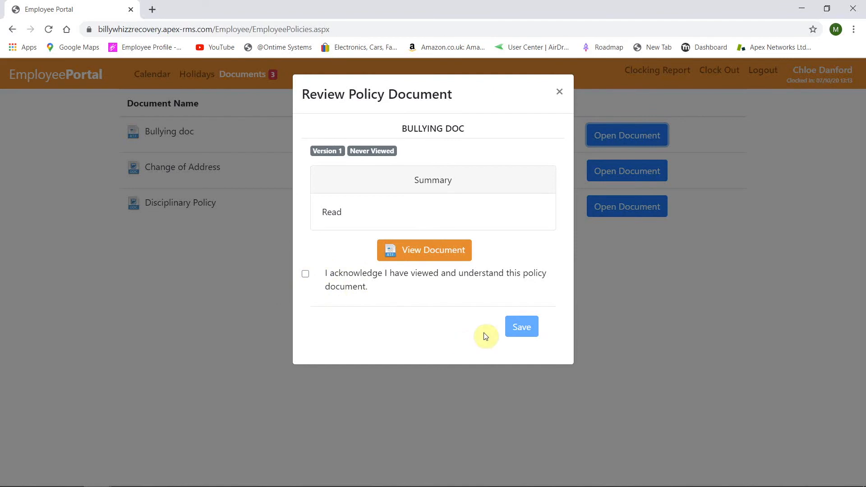
{"action": "left_click", "coordinate": [519, 328]}
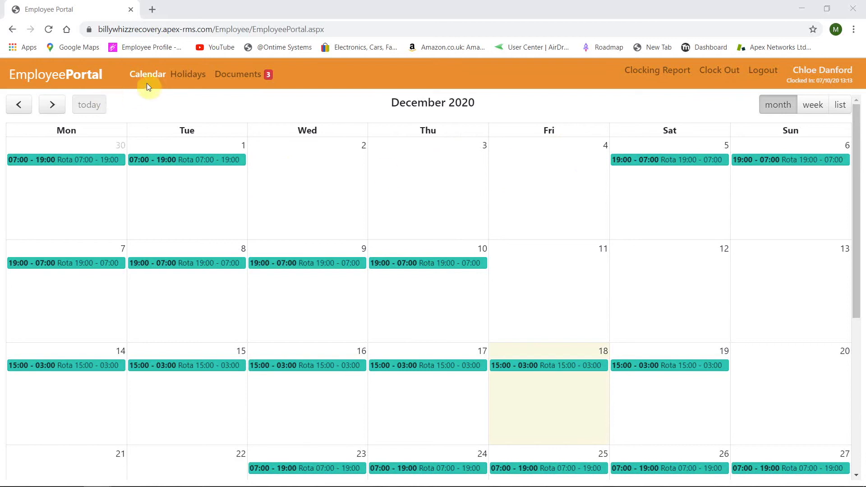
{"action": "left_click", "coordinate": [813, 106]}
{"action": "left_click", "coordinate": [840, 106]}
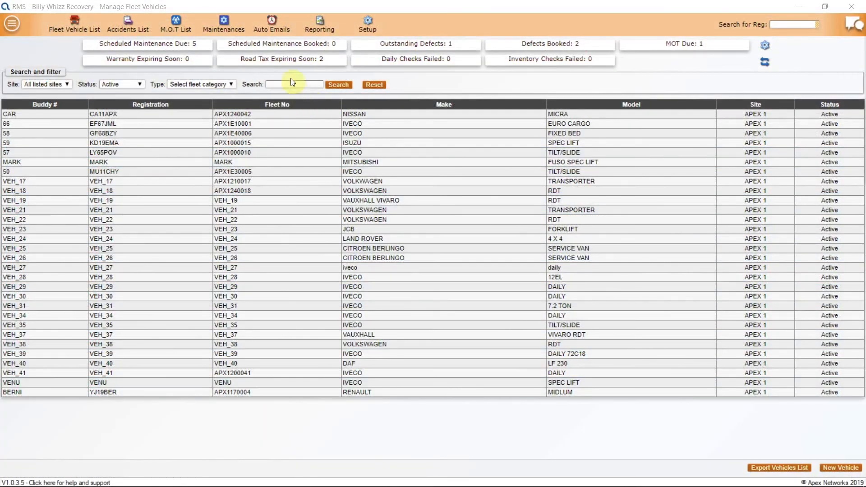
Add another user to the fleet Auto Emails notification recipients.
{"action": "left_click", "coordinate": [271, 29]}
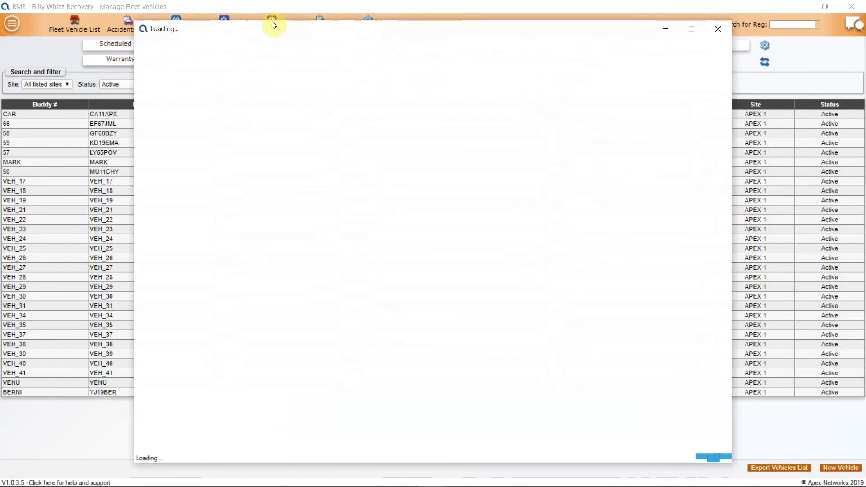
{"action": "left_click", "coordinate": [280, 110]}
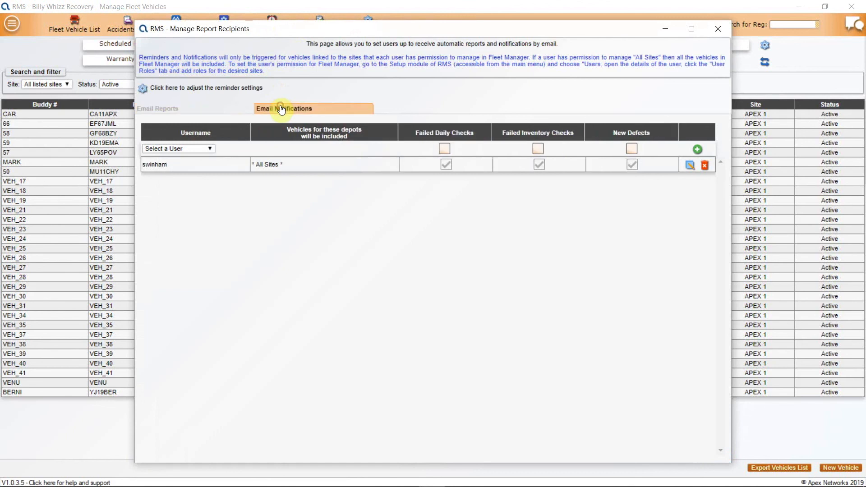
{"action": "left_click", "coordinate": [210, 150]}
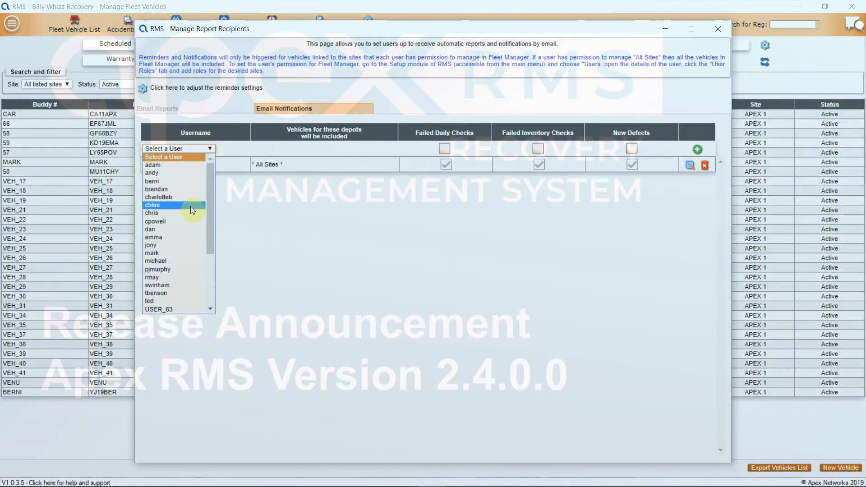
{"action": "left_click", "coordinate": [190, 205]}
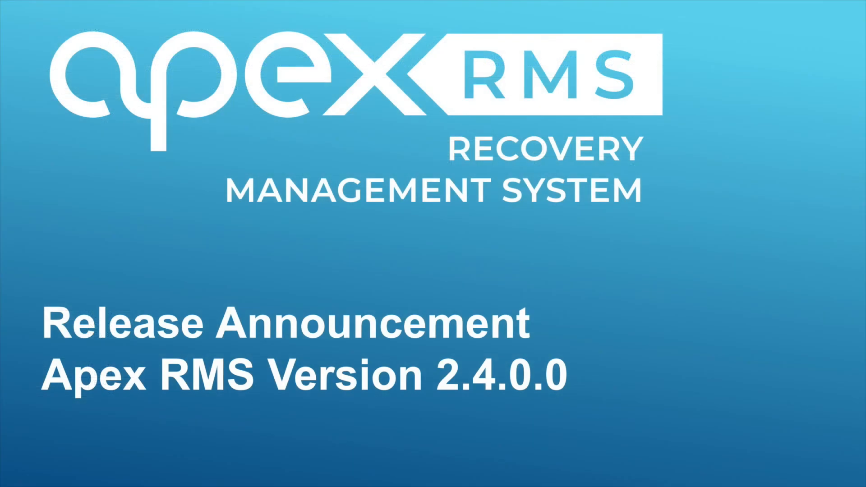